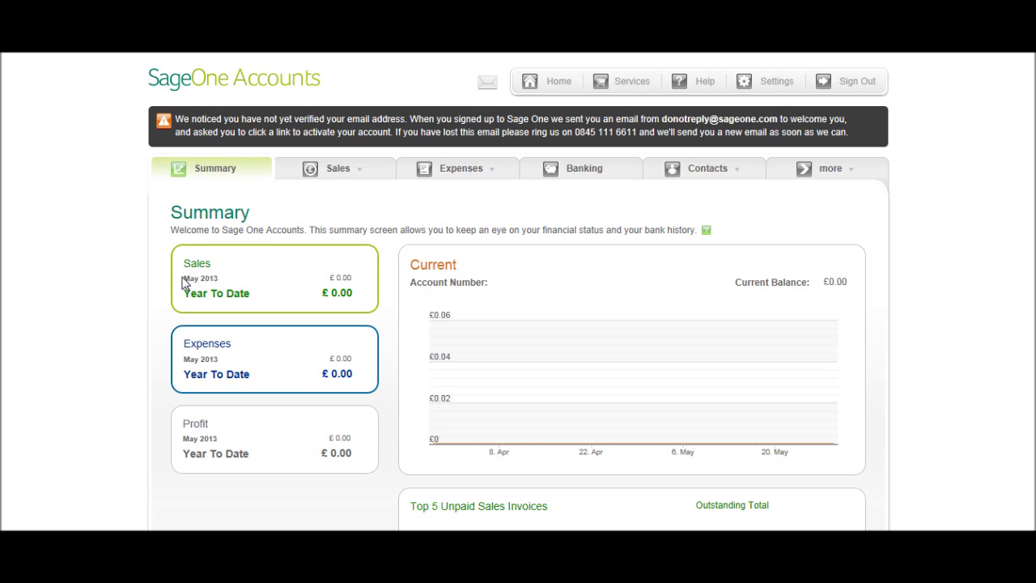
- Highlight the May 2013 and year-to-date Sales, Expenses and Profit figures on the dashboard
{"action": "left_click_drag", "start_coordinate": [186, 278], "coordinate": [359, 287]}
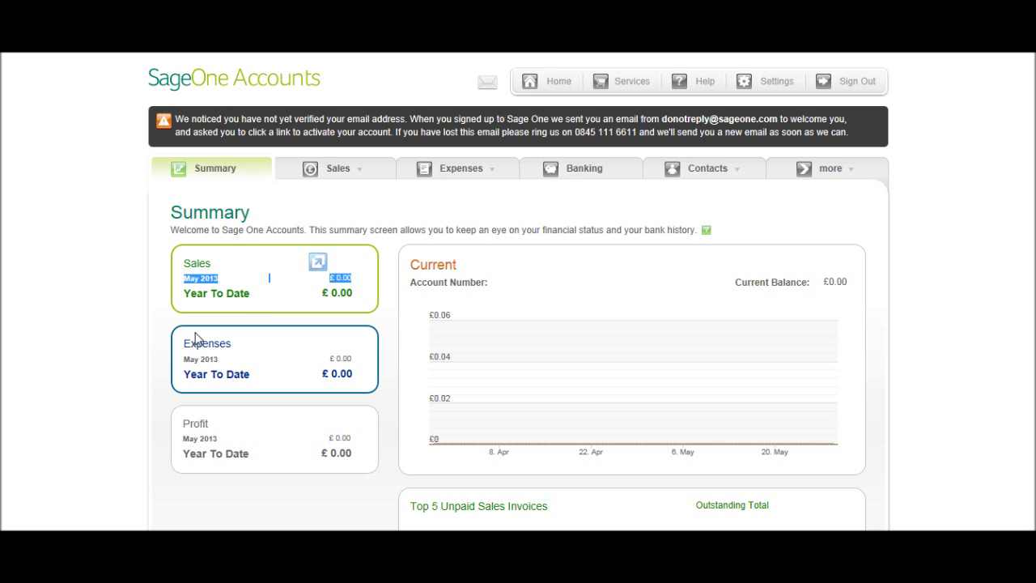
{"action": "scroll", "coordinate": [143, 321], "scroll_direction": "down", "scroll_amount": 3}
{"action": "scroll", "coordinate": [157, 301], "scroll_direction": "up", "scroll_amount": 1}
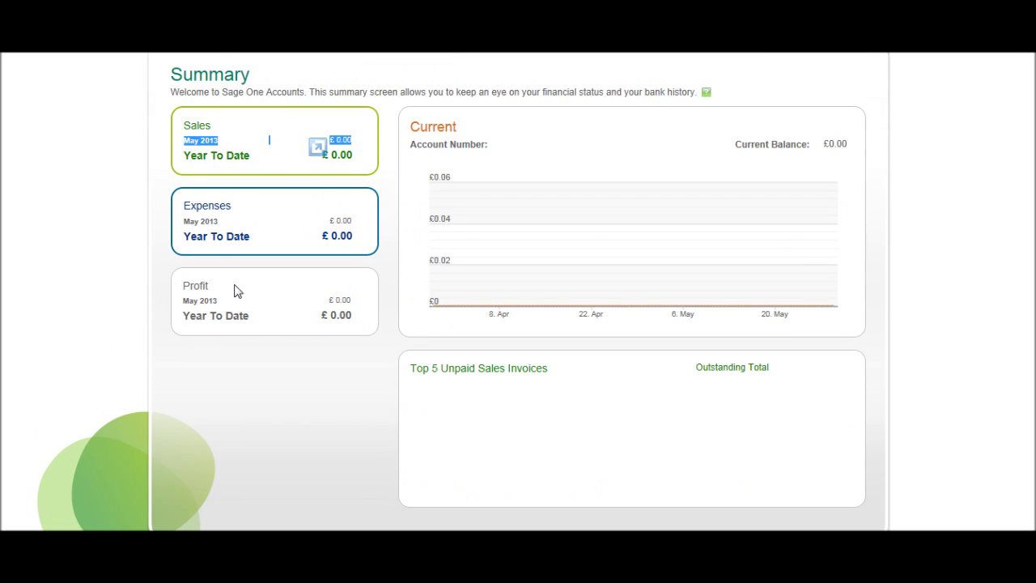
{"action": "left_click_drag", "start_coordinate": [191, 207], "coordinate": [356, 226]}
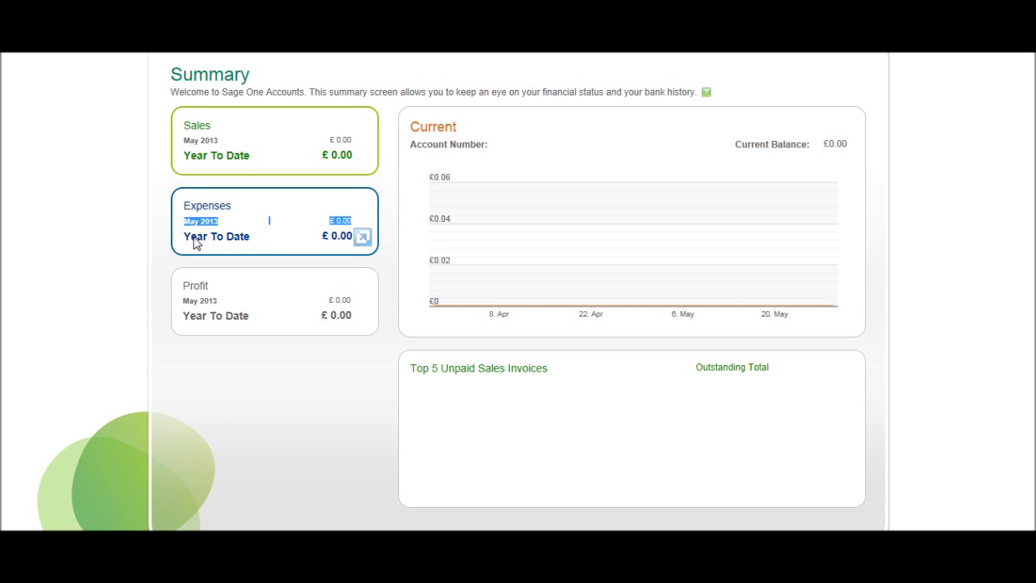
{"action": "left_click_drag", "start_coordinate": [194, 244], "coordinate": [342, 240]}
{"action": "left_click", "coordinate": [164, 289]}
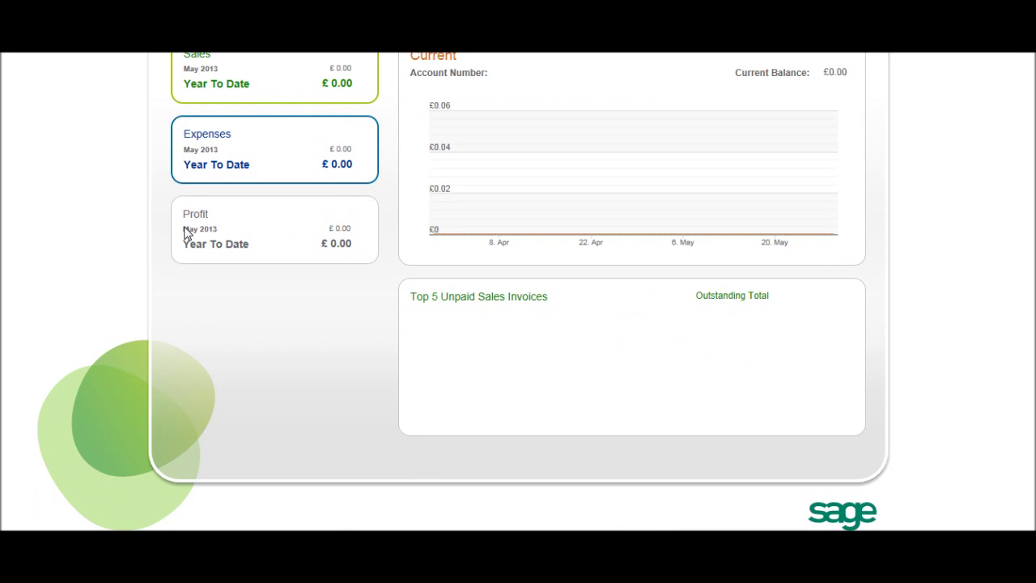
{"action": "left_click_drag", "start_coordinate": [186, 235], "coordinate": [358, 243]}
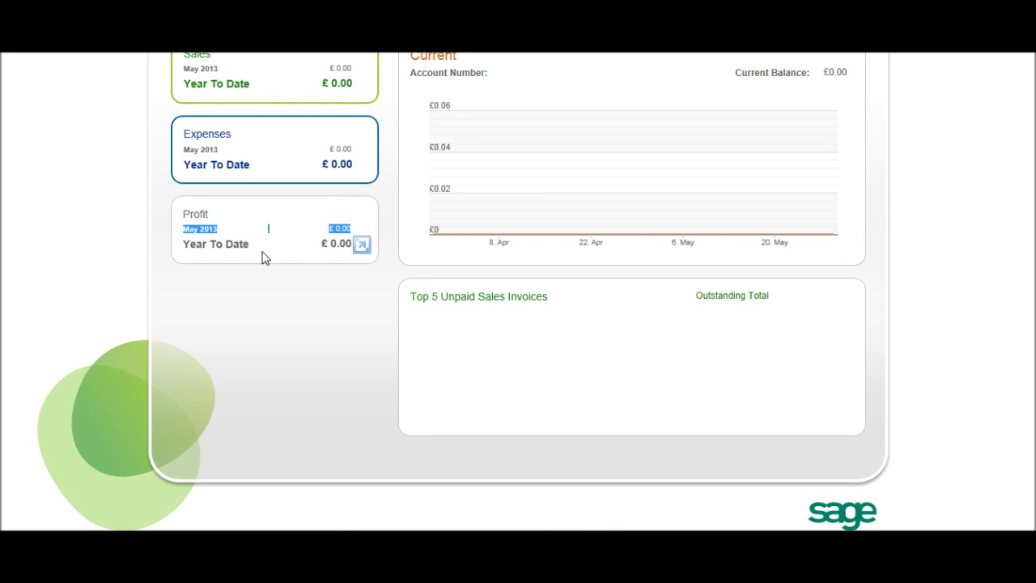
{"action": "triple_click", "coordinate": [318, 259]}
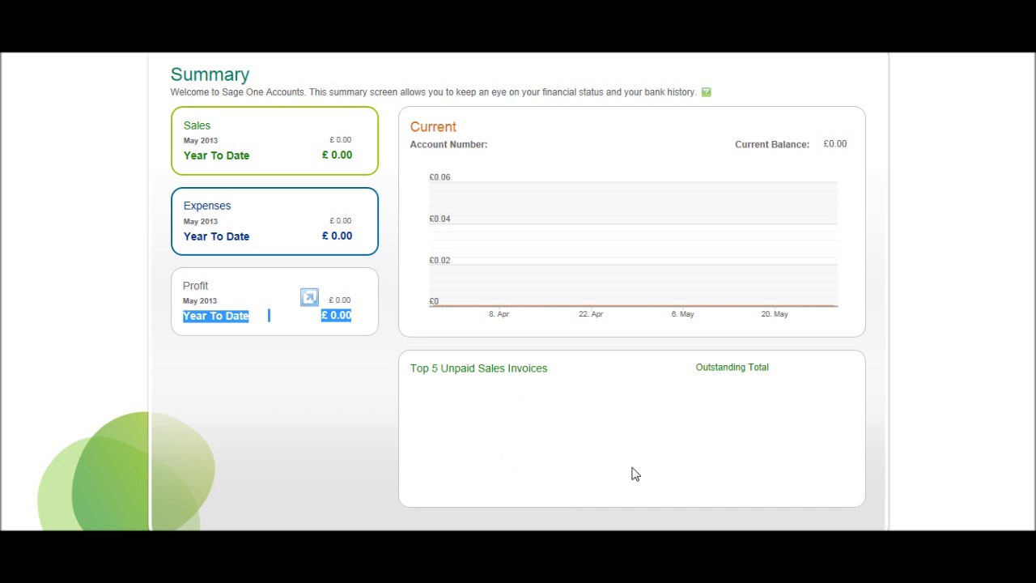
{"action": "scroll", "coordinate": [468, 427], "scroll_direction": "up", "scroll_amount": 2}
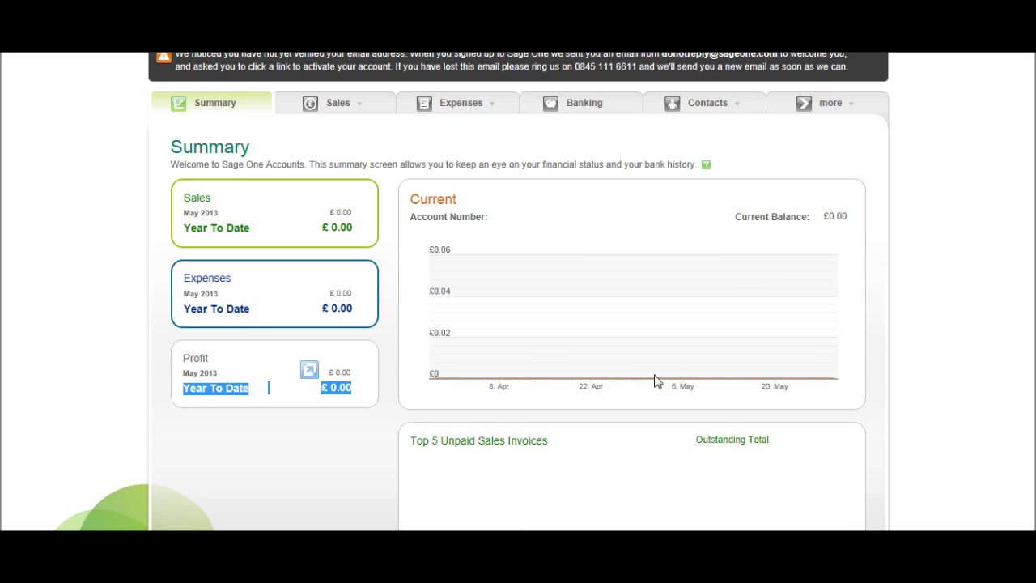
{"action": "scroll", "coordinate": [383, 352], "scroll_direction": "up", "scroll_amount": 1}
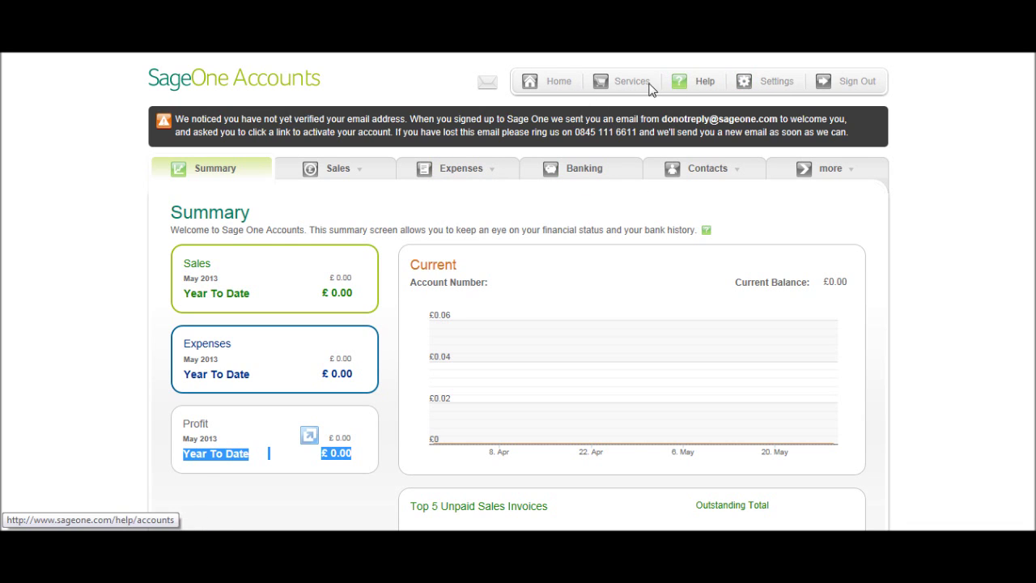
- Save the BPFS business details (15 John Street, London, NE13 2SG) and return to Settings Overview
{"action": "left_click", "coordinate": [777, 91]}
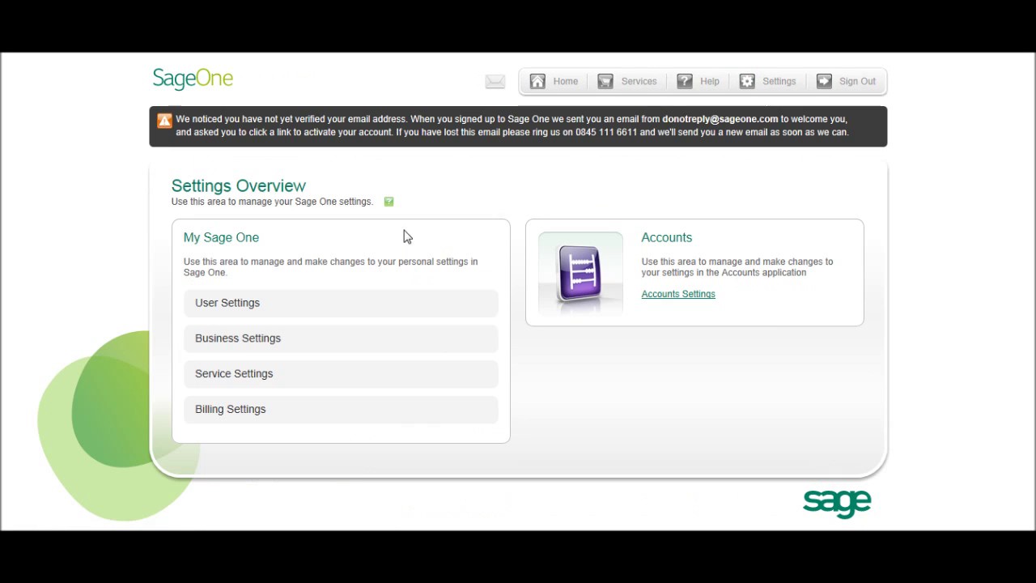
{"action": "left_click", "coordinate": [241, 339]}
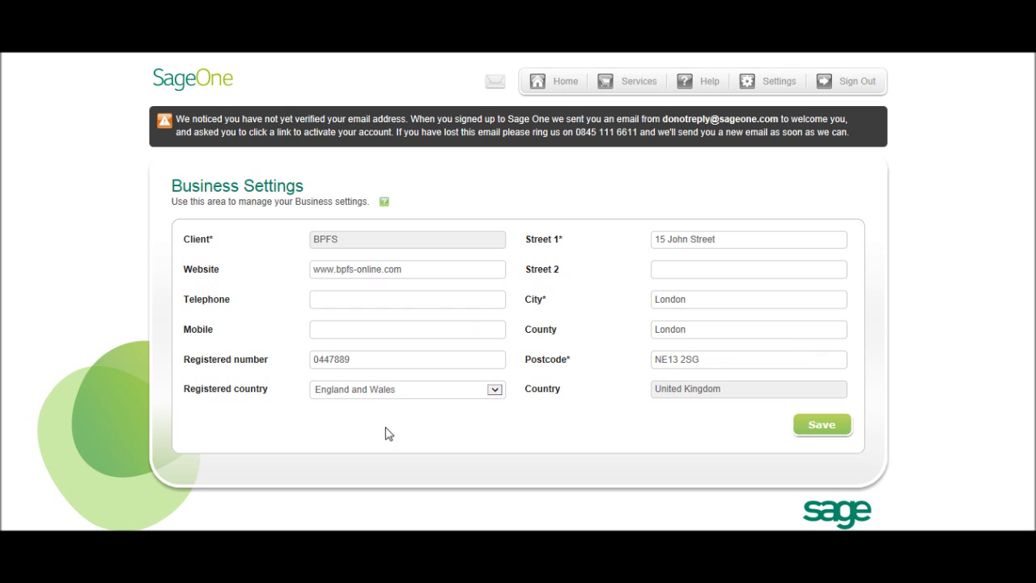
{"action": "left_click", "coordinate": [830, 437]}
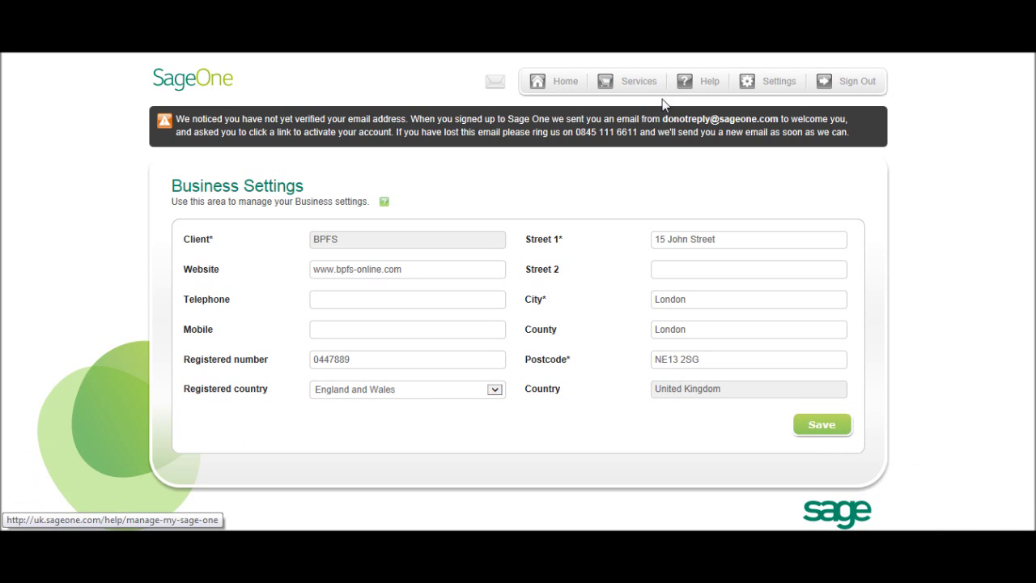
{"action": "left_click", "coordinate": [774, 87]}
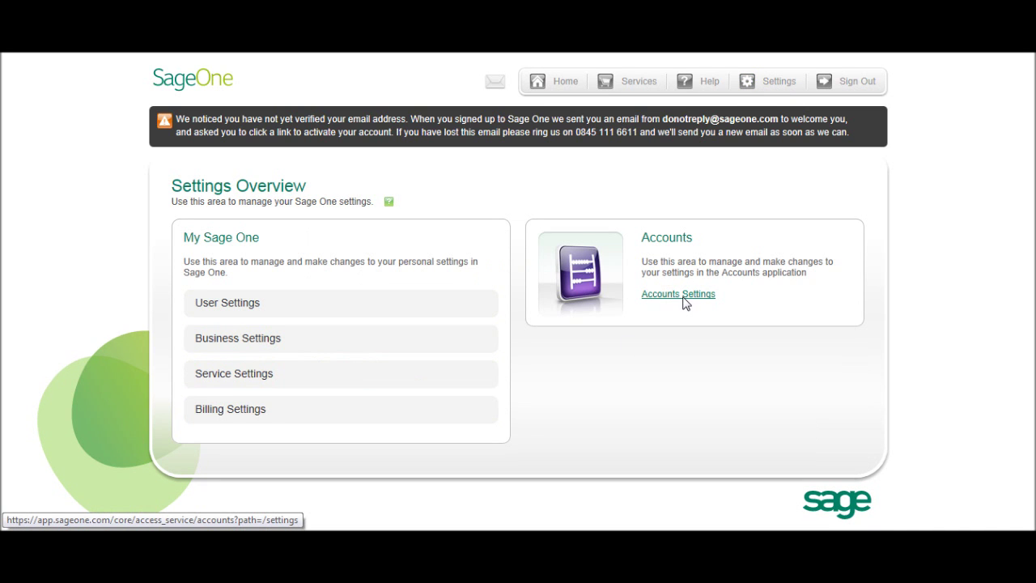
- Go to Accounts Invoice Settings and review the template preview, empty logo slots and Invoice Options
{"action": "left_click", "coordinate": [685, 295]}
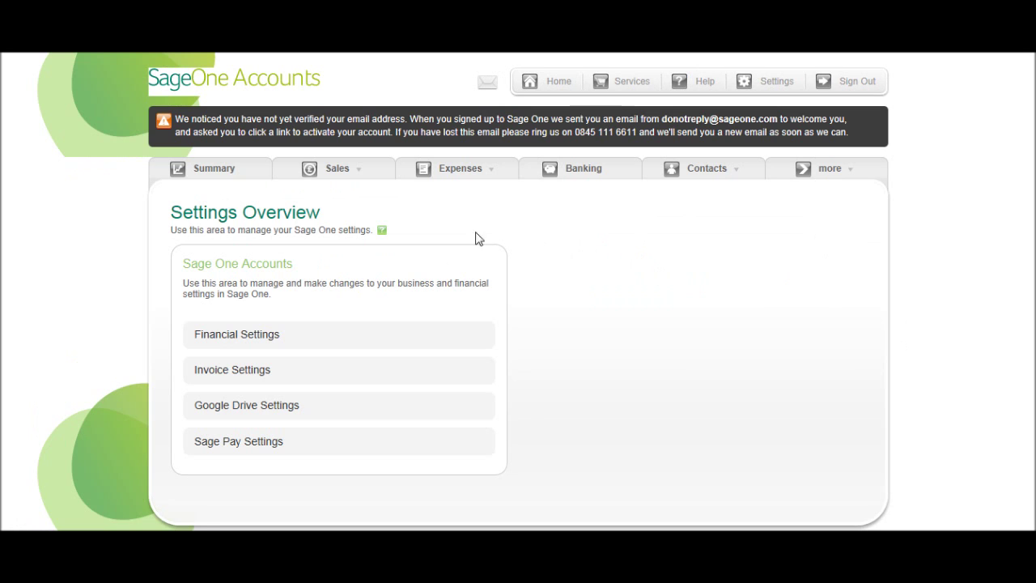
{"action": "left_click", "coordinate": [245, 379]}
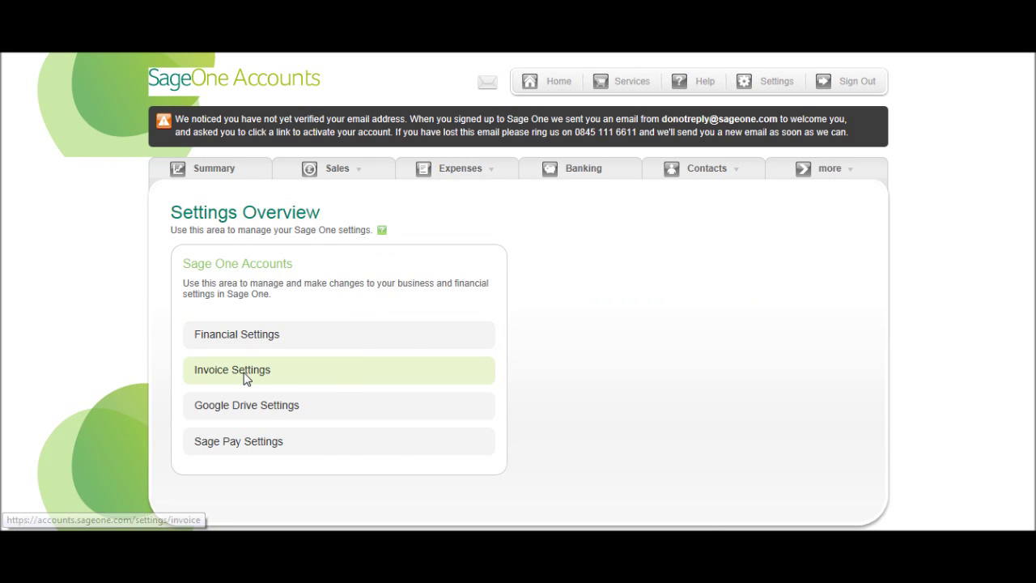
{"action": "scroll", "coordinate": [245, 378], "scroll_direction": "down", "scroll_amount": 3}
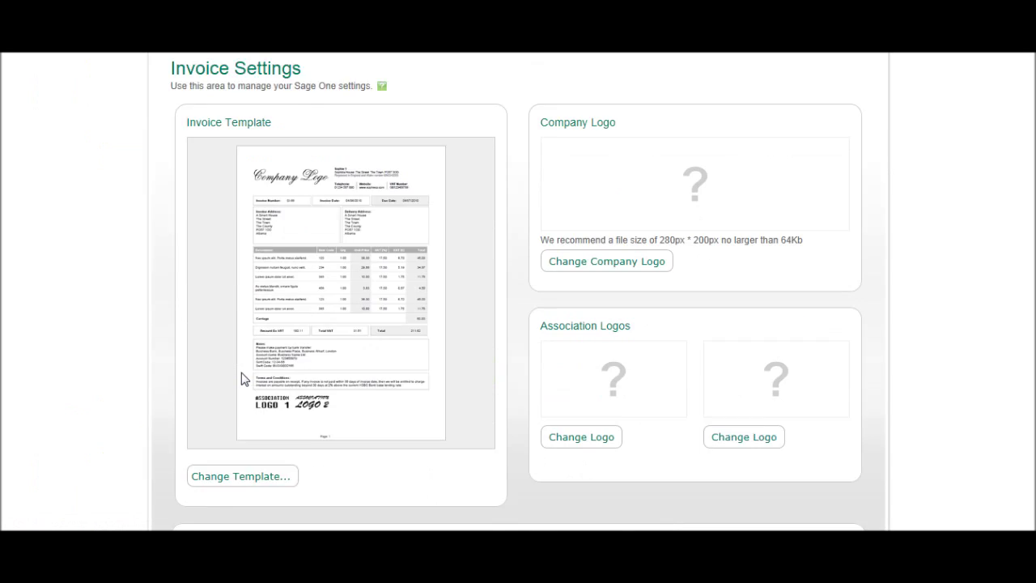
{"action": "scroll", "coordinate": [497, 406], "scroll_direction": "up", "scroll_amount": 1}
{"action": "scroll", "coordinate": [497, 407], "scroll_direction": "up", "scroll_amount": 1}
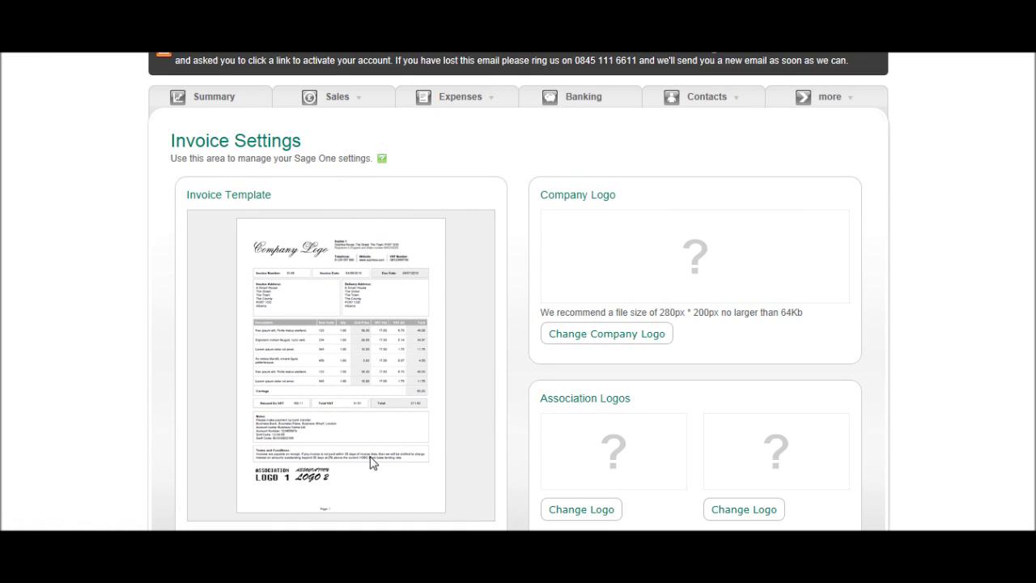
{"action": "scroll", "coordinate": [370, 460], "scroll_direction": "down", "scroll_amount": 1}
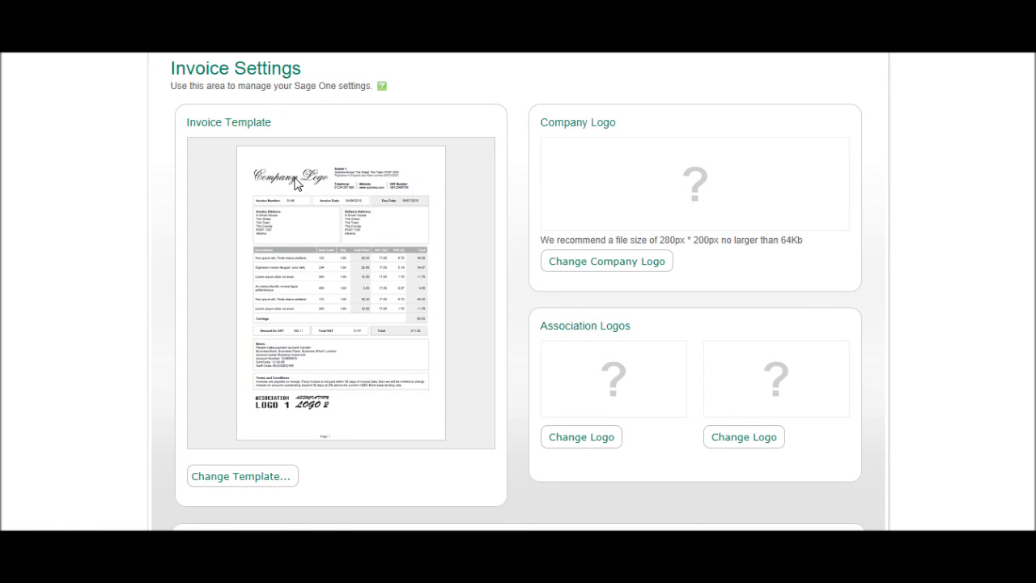
{"action": "scroll", "coordinate": [303, 183], "scroll_direction": "down", "scroll_amount": 1}
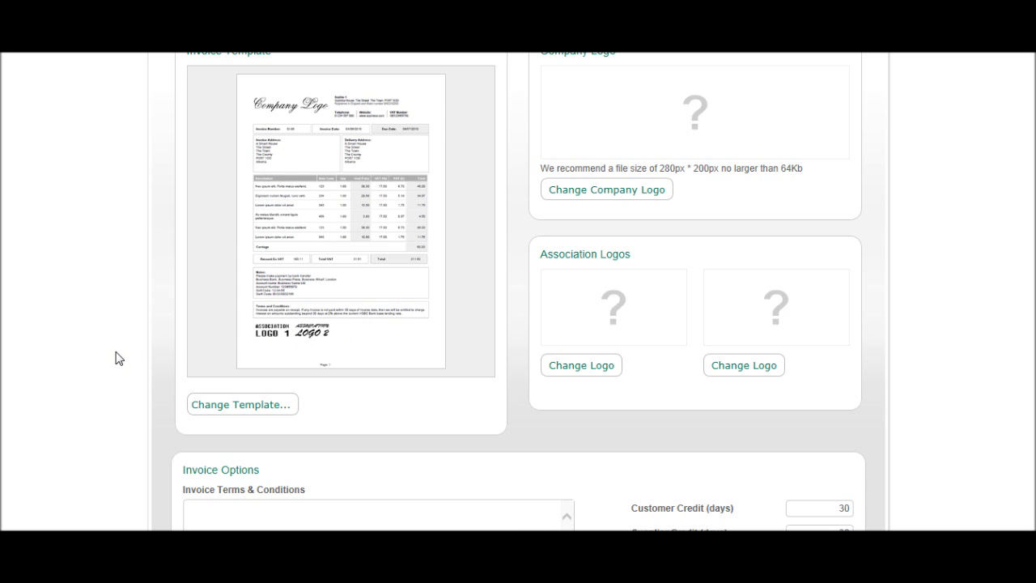
{"action": "scroll", "coordinate": [209, 361], "scroll_direction": "up", "scroll_amount": 3}
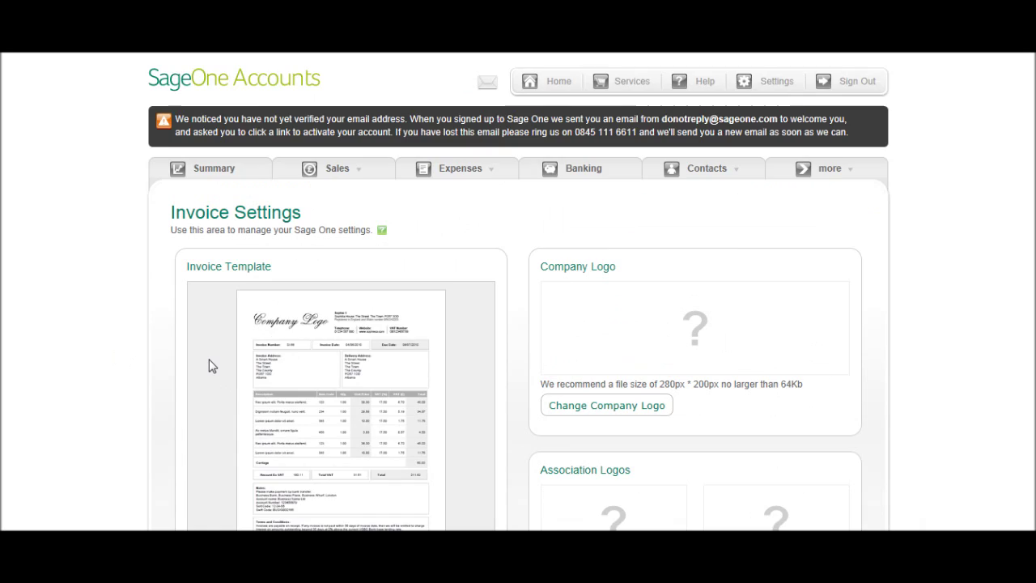
{"action": "scroll", "coordinate": [209, 366], "scroll_direction": "down", "scroll_amount": 2}
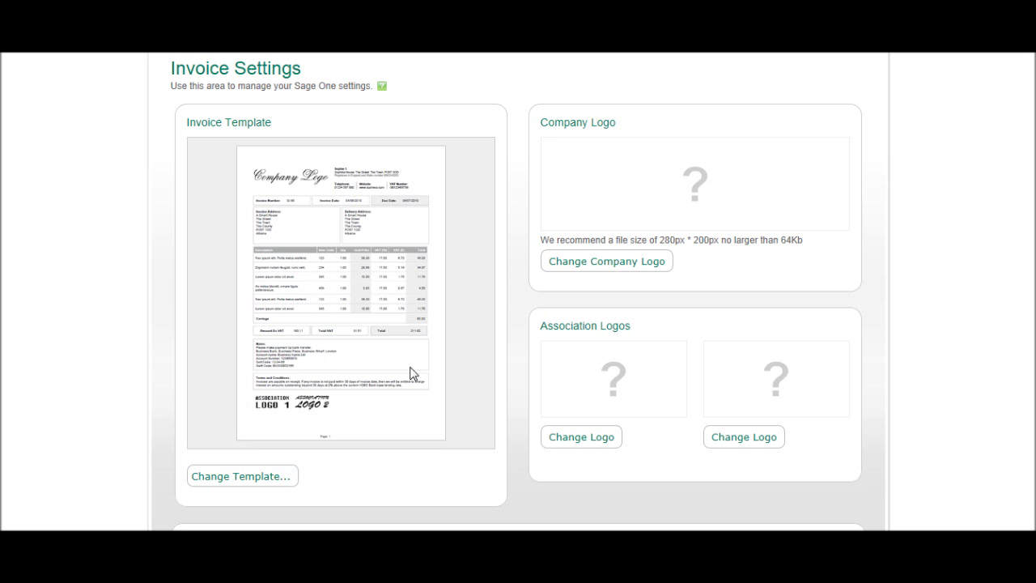
{"action": "scroll", "coordinate": [377, 368], "scroll_direction": "down", "scroll_amount": 1}
{"action": "left_click", "coordinate": [234, 405]}
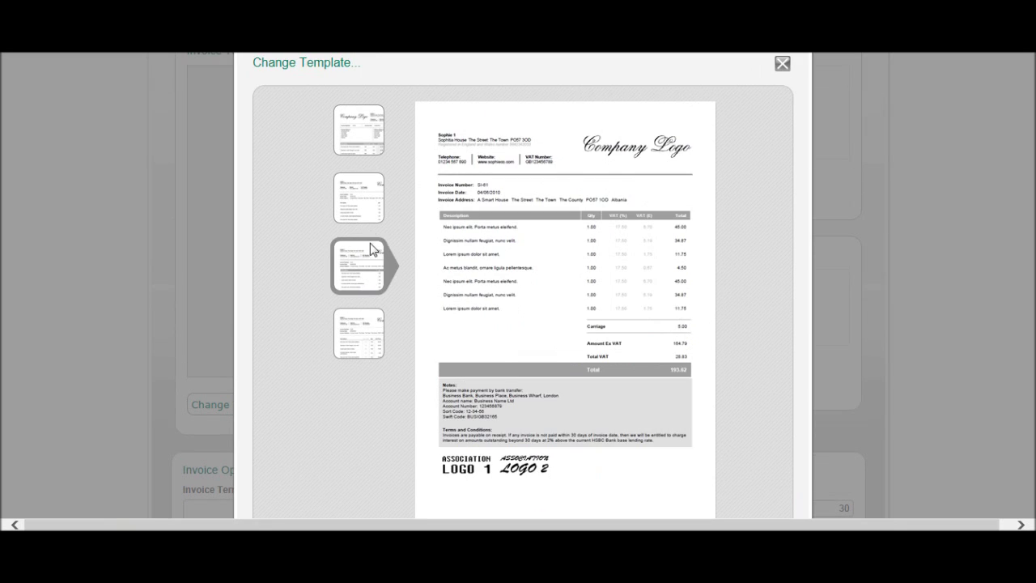
{"action": "left_click", "coordinate": [363, 201]}
{"action": "left_click", "coordinate": [367, 145]}
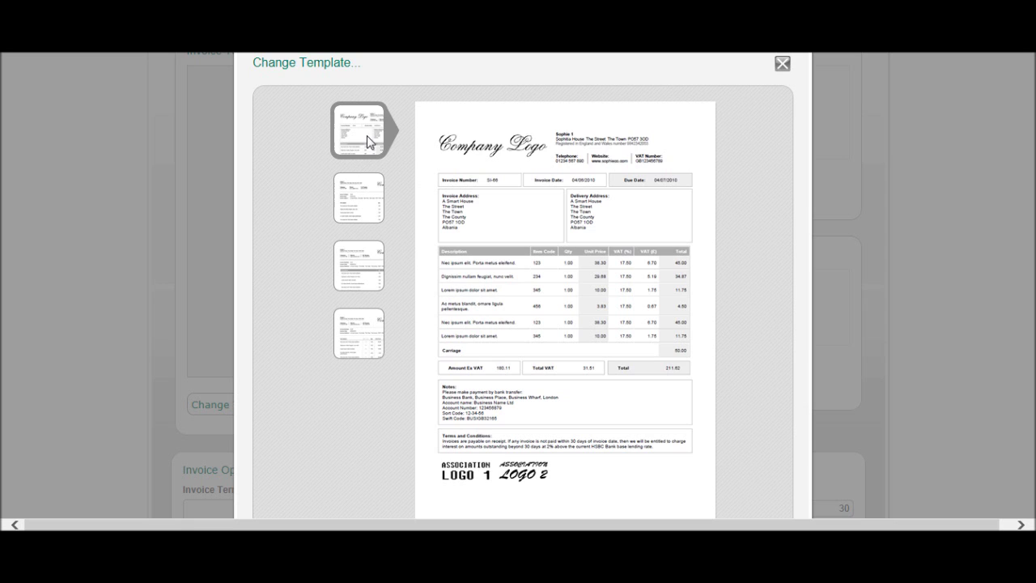
{"action": "left_click", "coordinate": [366, 197]}
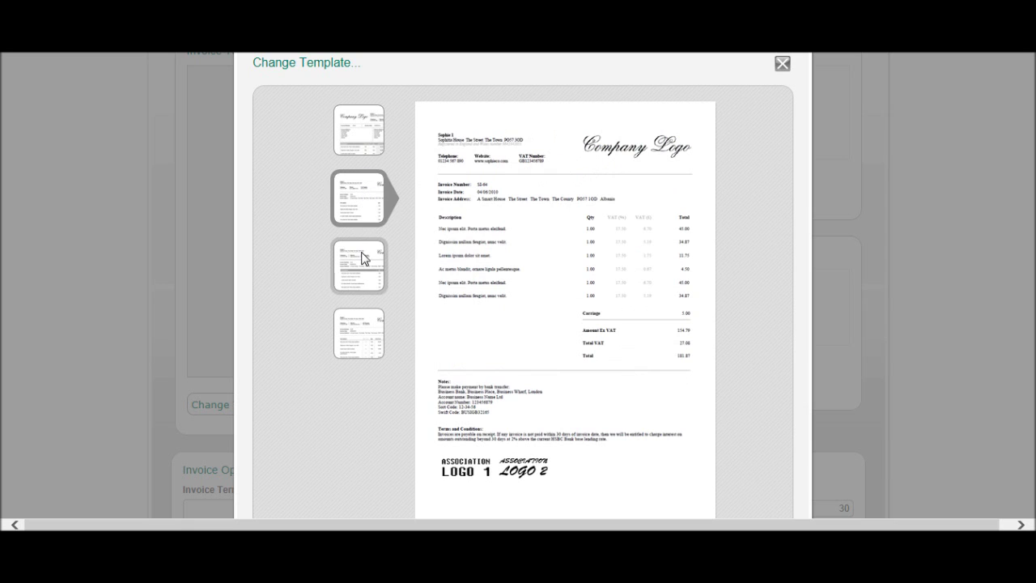
{"action": "left_click", "coordinate": [364, 259]}
{"action": "left_click", "coordinate": [353, 320]}
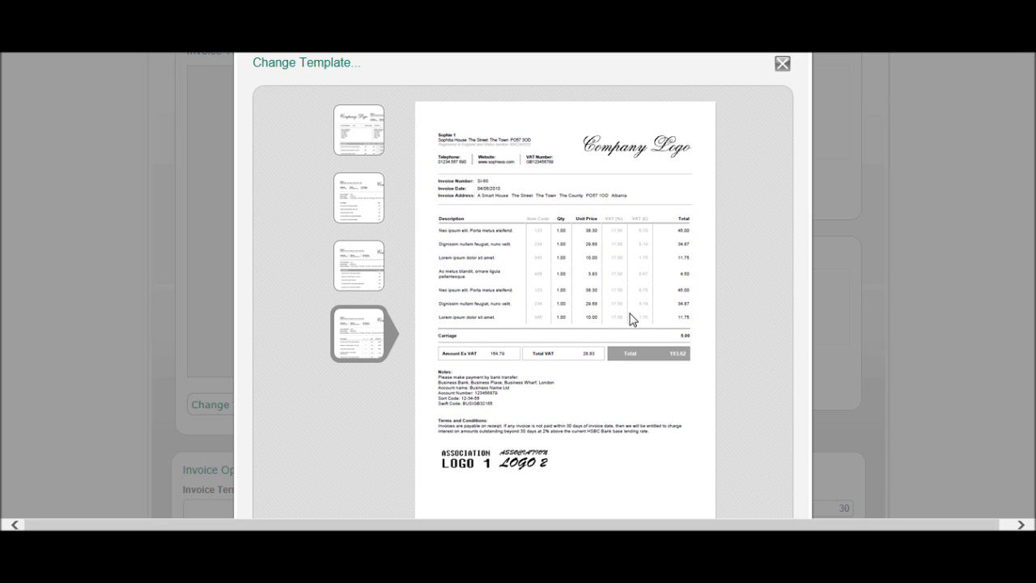
{"action": "left_click", "coordinate": [364, 284]}
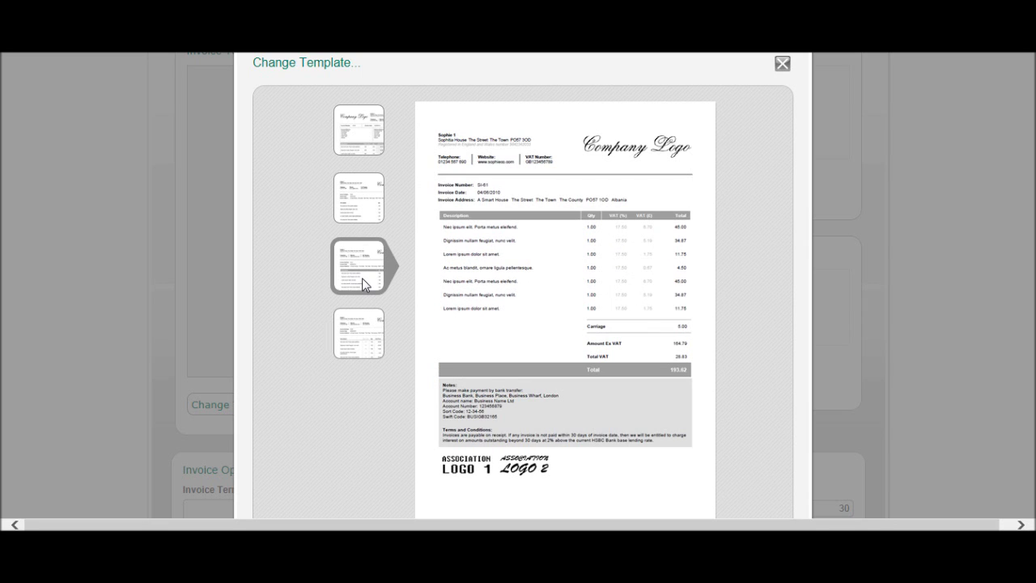
{"action": "left_click", "coordinate": [367, 212]}
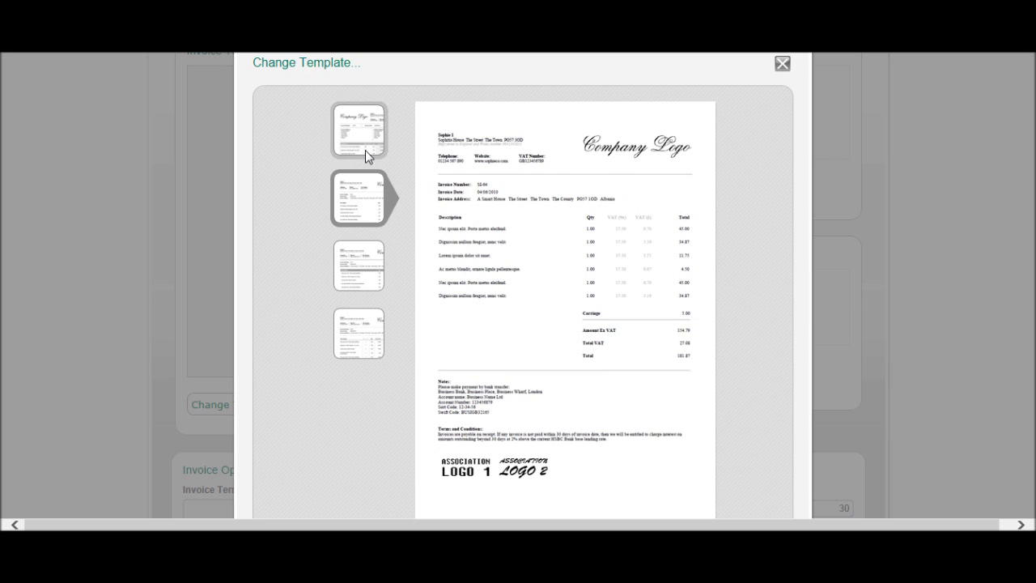
{"action": "left_click", "coordinate": [365, 150]}
{"action": "scroll", "coordinate": [439, 197], "scroll_direction": "down", "scroll_amount": 3}
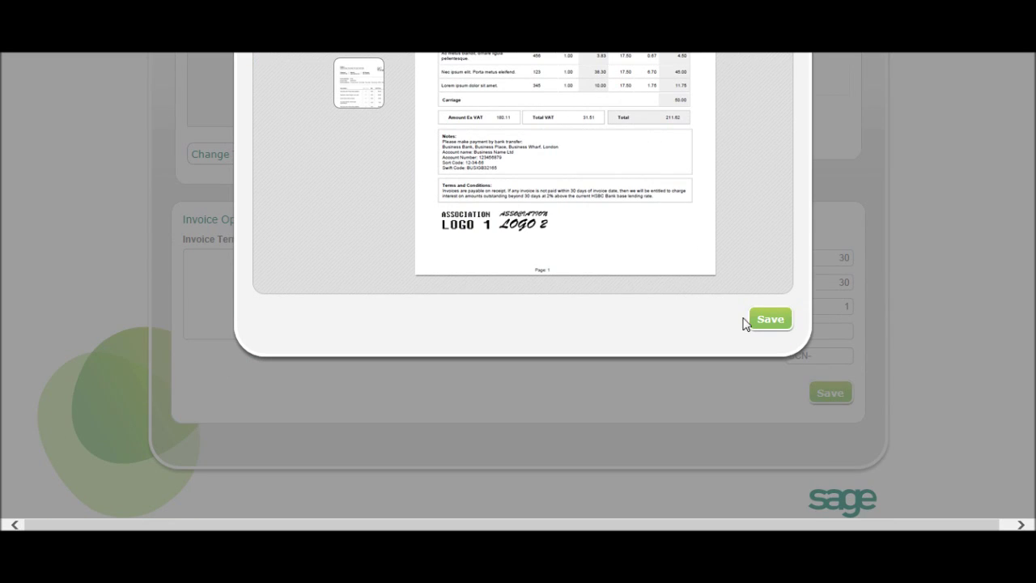
{"action": "scroll", "coordinate": [745, 321], "scroll_direction": "up", "scroll_amount": 1}
{"action": "scroll", "coordinate": [779, 313], "scroll_direction": "up", "scroll_amount": 3}
{"action": "left_click", "coordinate": [787, 95]}
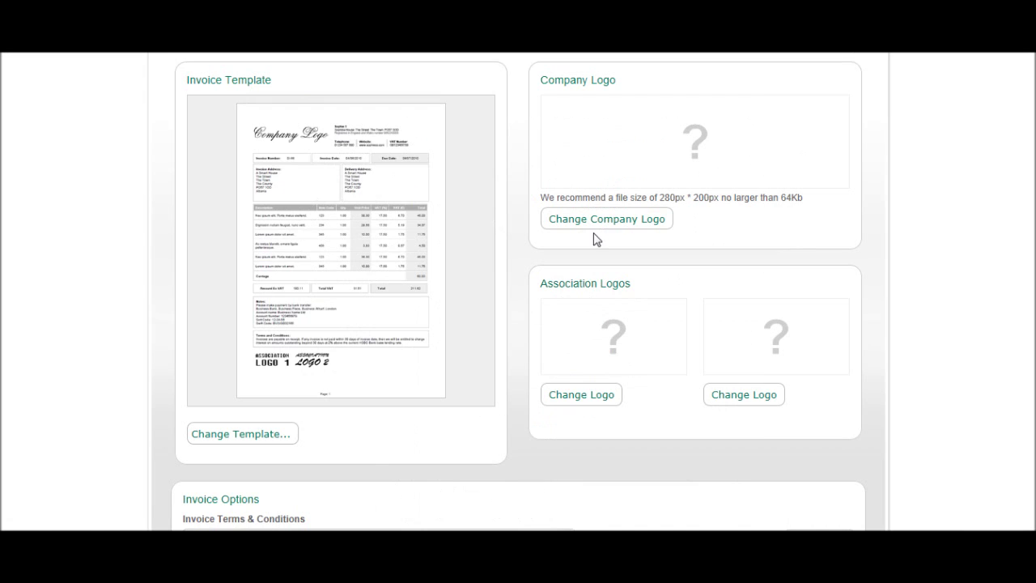
{"action": "scroll", "coordinate": [407, 314], "scroll_direction": "down", "scroll_amount": 3}
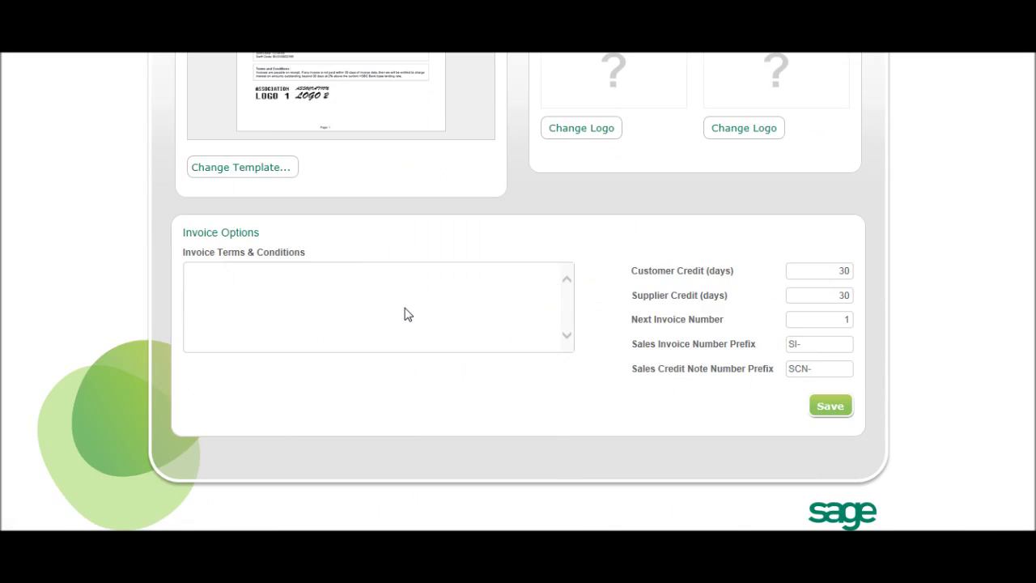
{"action": "left_click", "coordinate": [295, 284]}
{"action": "scroll", "coordinate": [399, 333], "scroll_direction": "up", "scroll_amount": 1}
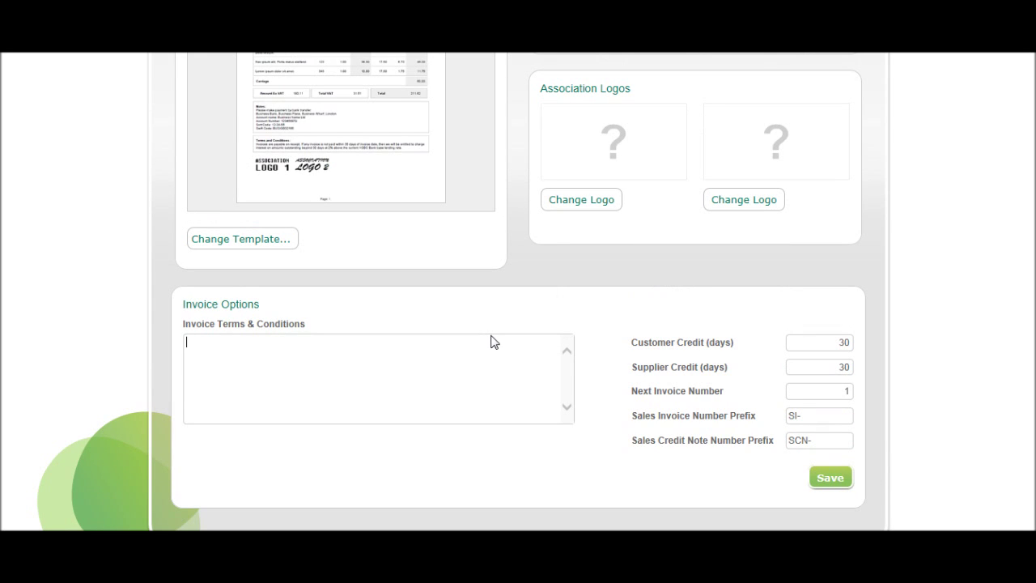
{"action": "scroll", "coordinate": [494, 341], "scroll_direction": "up", "scroll_amount": 2}
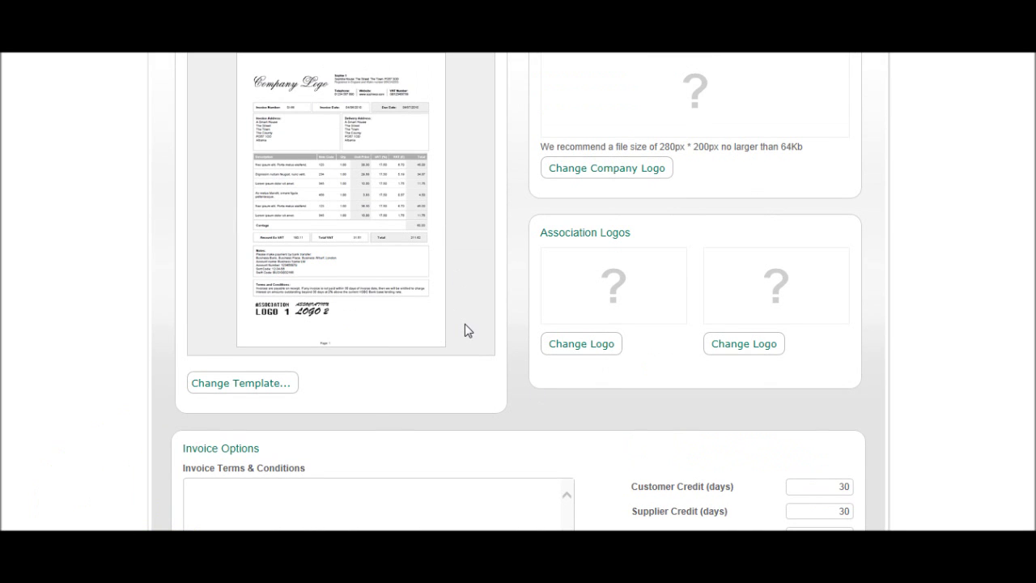
{"action": "scroll", "coordinate": [465, 330], "scroll_direction": "down", "scroll_amount": 2}
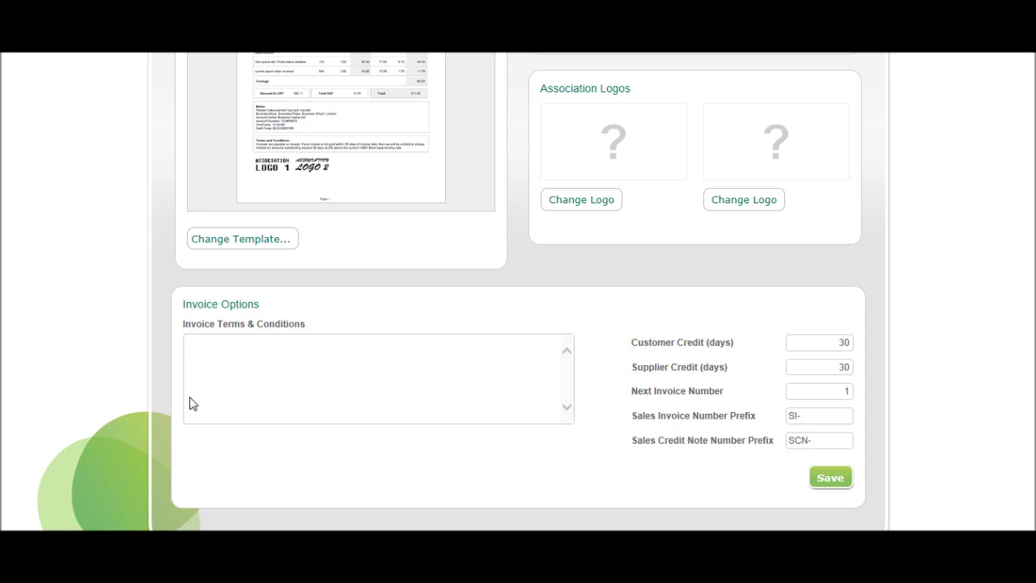
- Keep customer and supplier credit at 30 days and set the next invoice number to 1
{"action": "scroll", "coordinate": [503, 387], "scroll_direction": "down", "scroll_amount": 2}
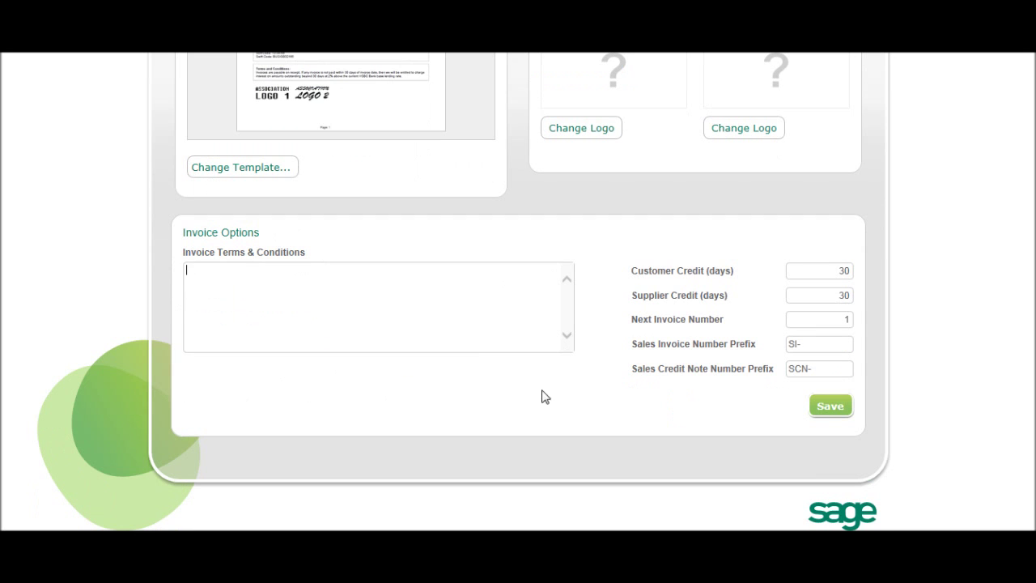
{"action": "left_click", "coordinate": [809, 278]}
{"action": "left_click", "coordinate": [805, 298]}
{"action": "left_click", "coordinate": [803, 323]}
{"action": "type", "text": "200"}
{"action": "key", "text": "BackSpace"}
{"action": "type", "text": "1"}
- Check the invoice prefix SI- and credit note prefix SCN-
{"action": "left_click", "coordinate": [802, 345]}
{"action": "left_click", "coordinate": [819, 349]}
{"action": "key", "text": "BackSpace"}
{"action": "left_click", "coordinate": [822, 375]}
{"action": "left_click", "coordinate": [823, 372]}
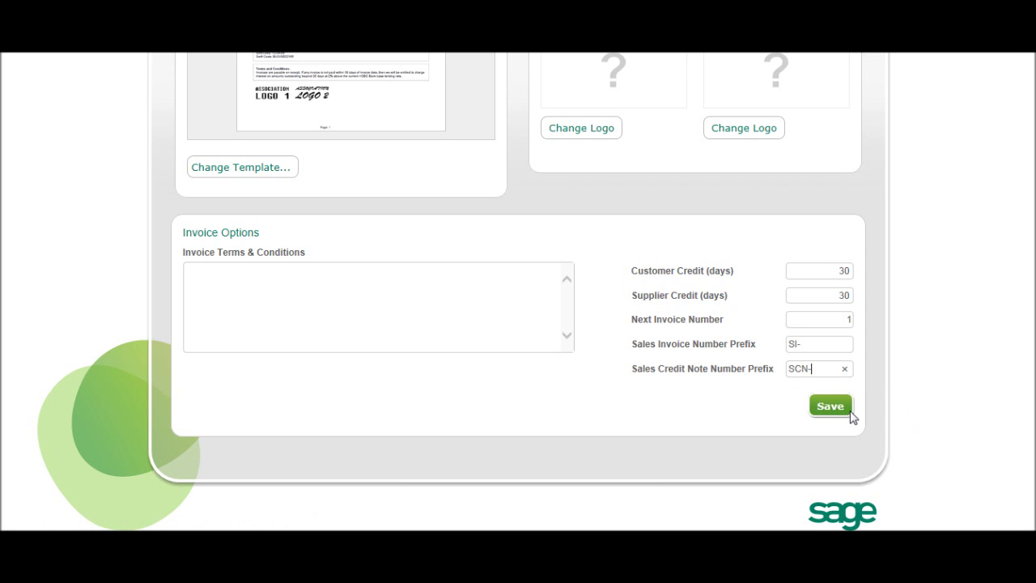
- Save the invoice options with 30-day credit, invoice number 1 and SI-/SCN- prefixes
{"action": "left_click", "coordinate": [846, 411]}
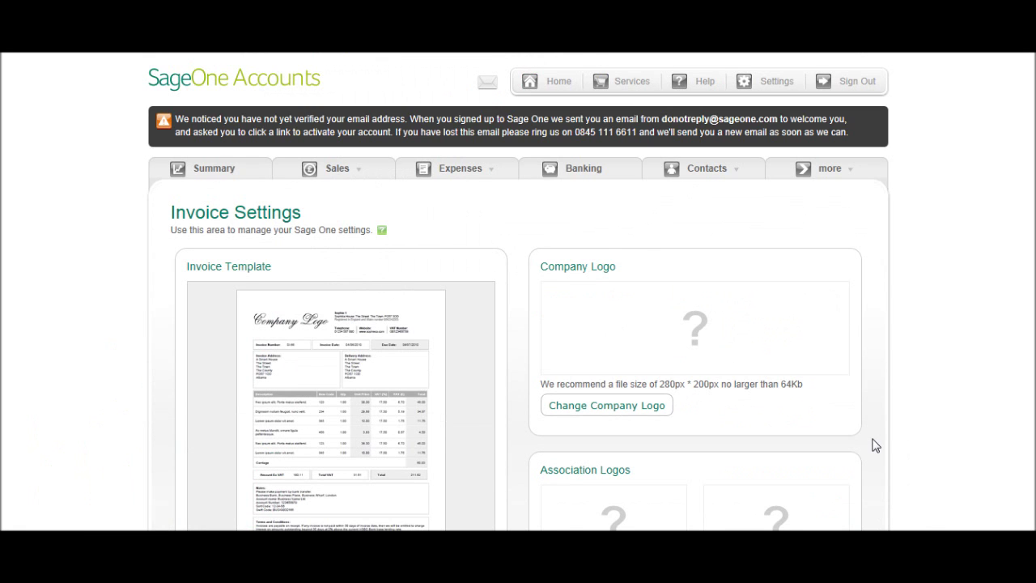